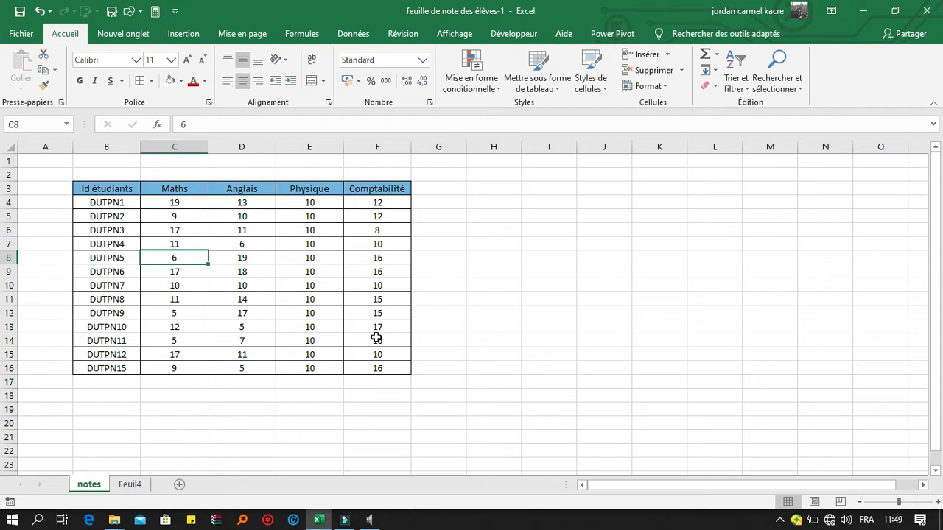
On sheet Feuil4, insert an empty column before the Comptabilité column
click(133, 485)
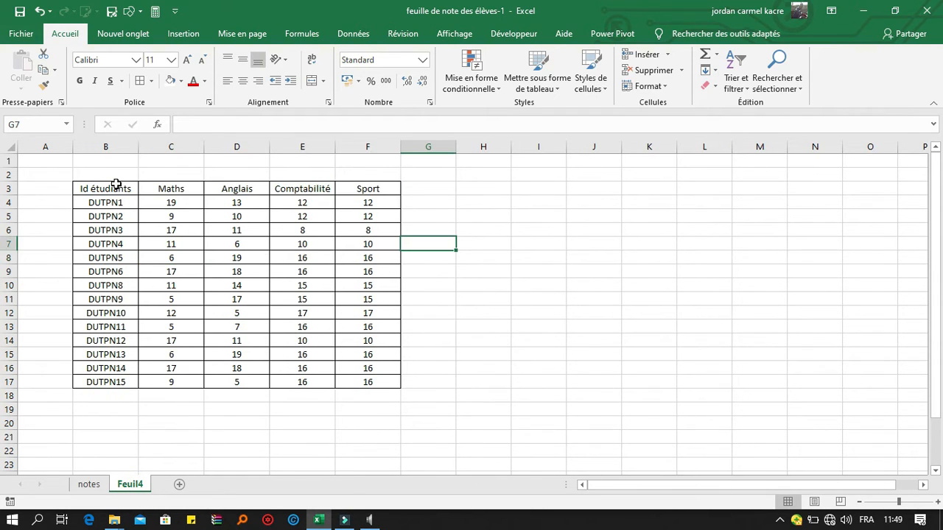
drag(109, 185, 376, 383)
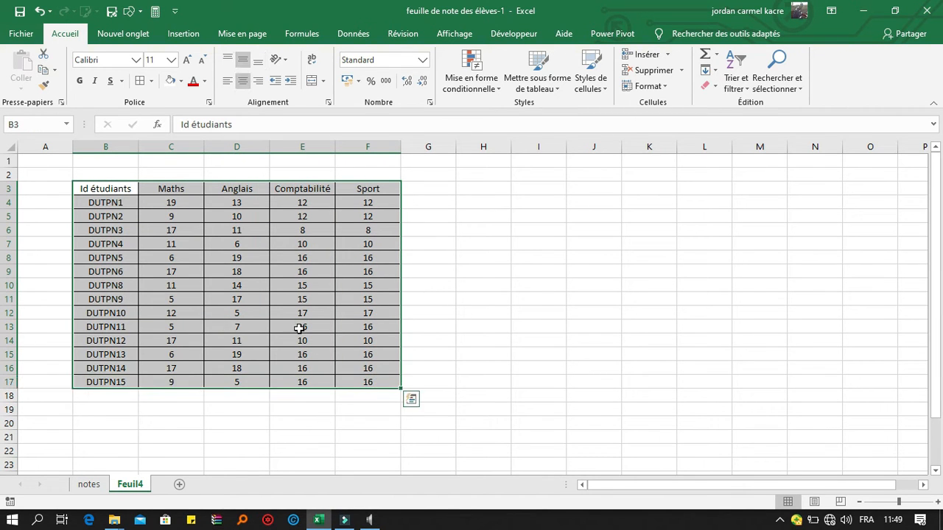
click(475, 280)
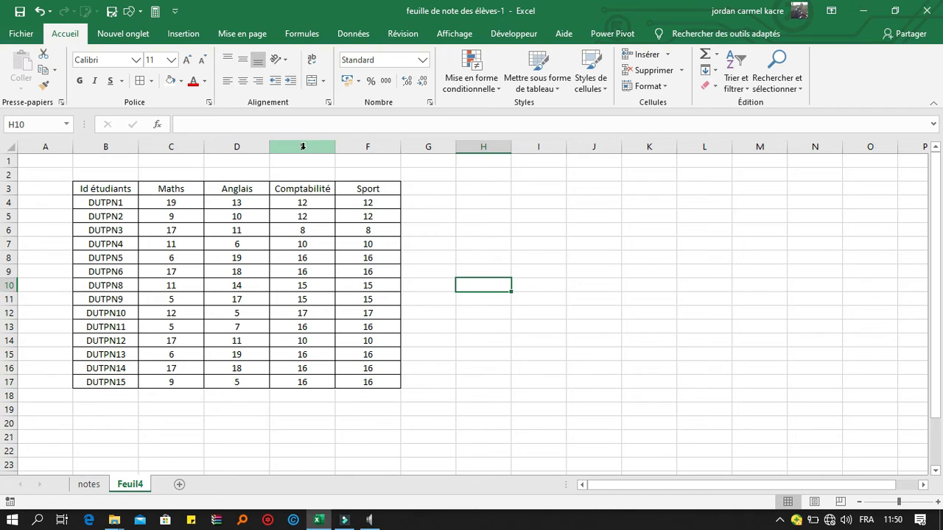
click(303, 146)
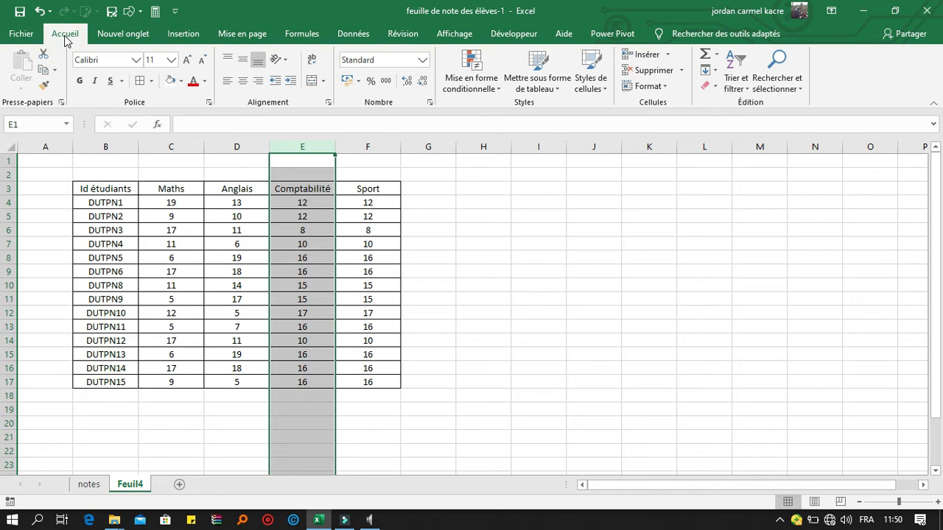
click(669, 59)
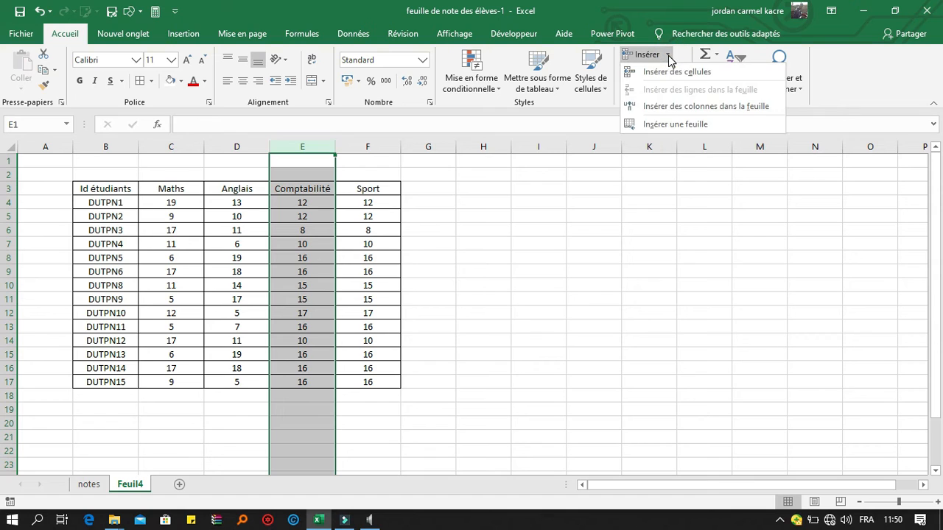
click(676, 107)
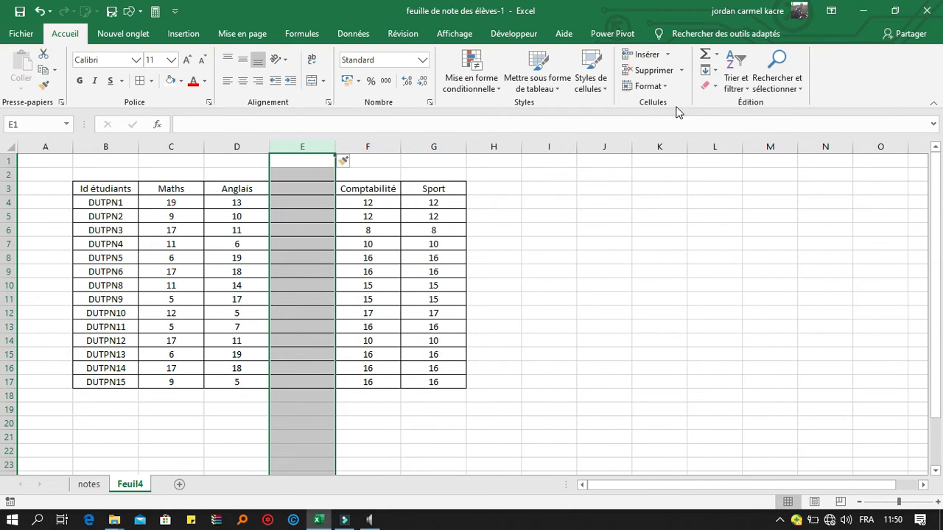
Enter the header "Physique" in cell E3 of the empty column
click(312, 189)
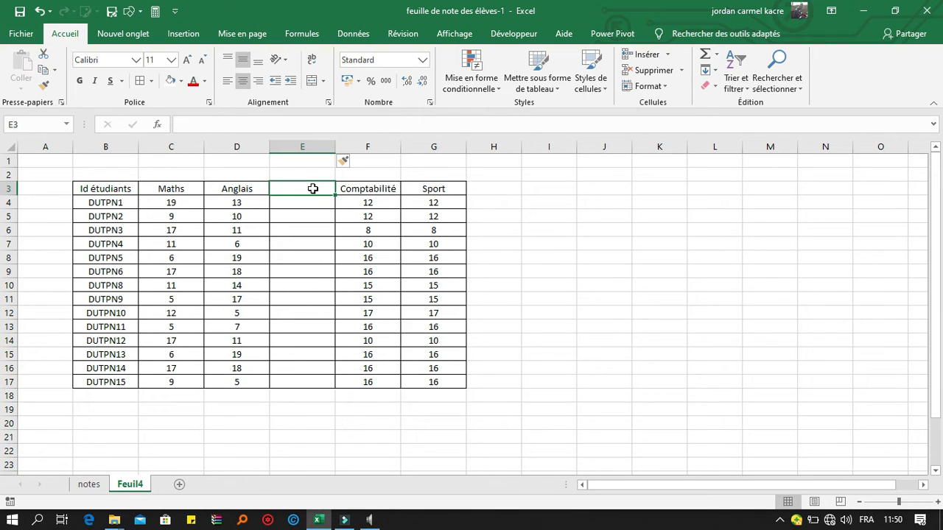
text(PHY)
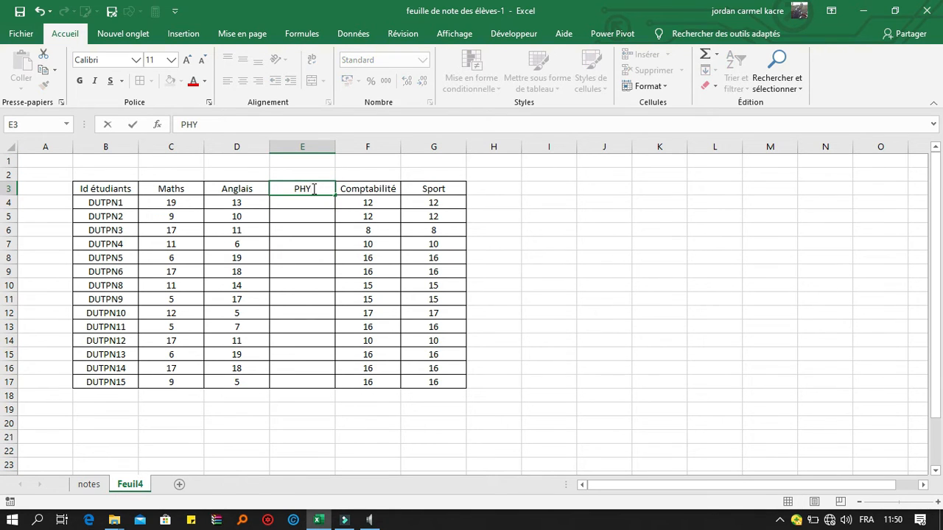
key(BackSpace)
key(BackSpace)
text(hysique)
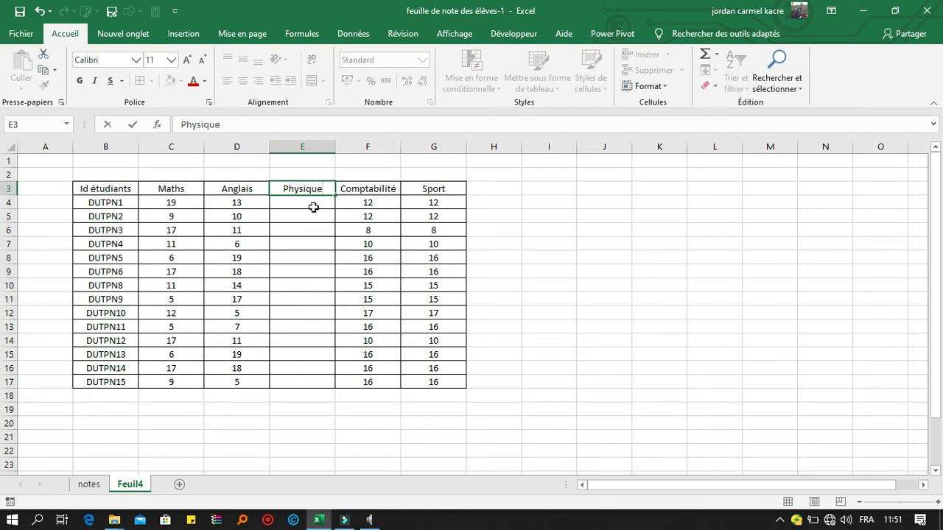
Enter 10 in E4 and fill it down the Physique column to E17
click(311, 207)
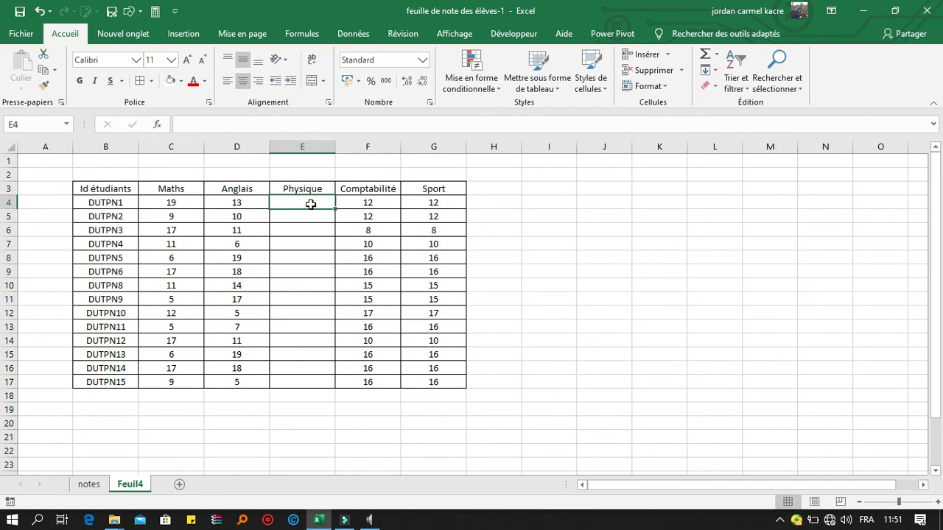
text(10)
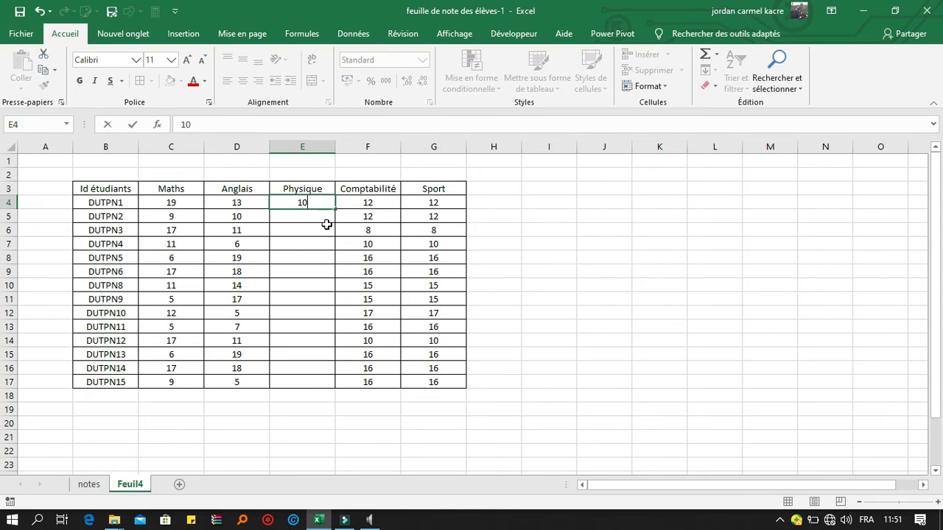
drag(335, 209, 322, 387)
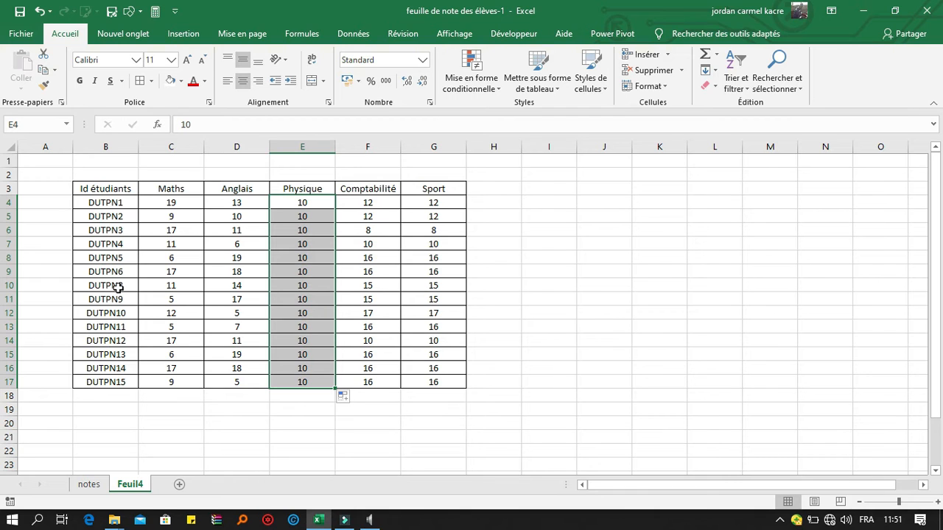
Insert a row above DUTPN8 and enter DUTPN7 in its Id étudiants cell
click(10, 284)
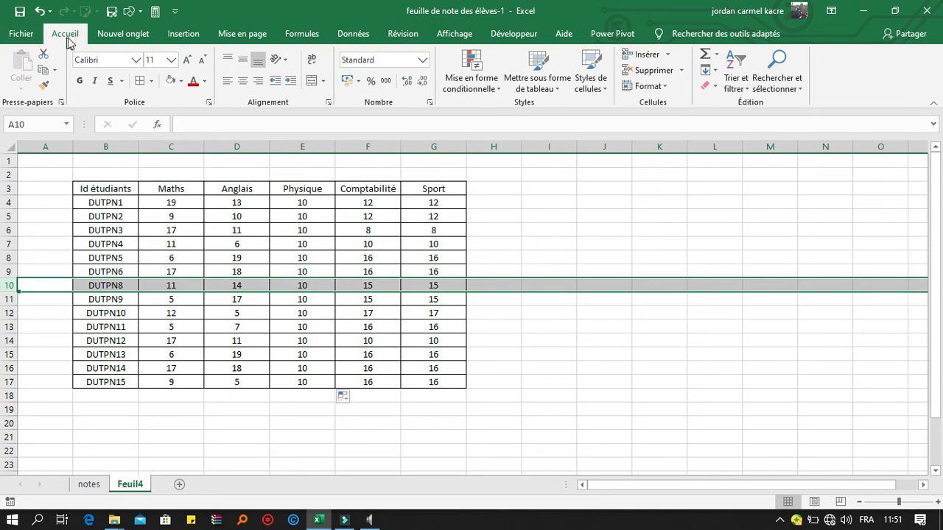
click(668, 55)
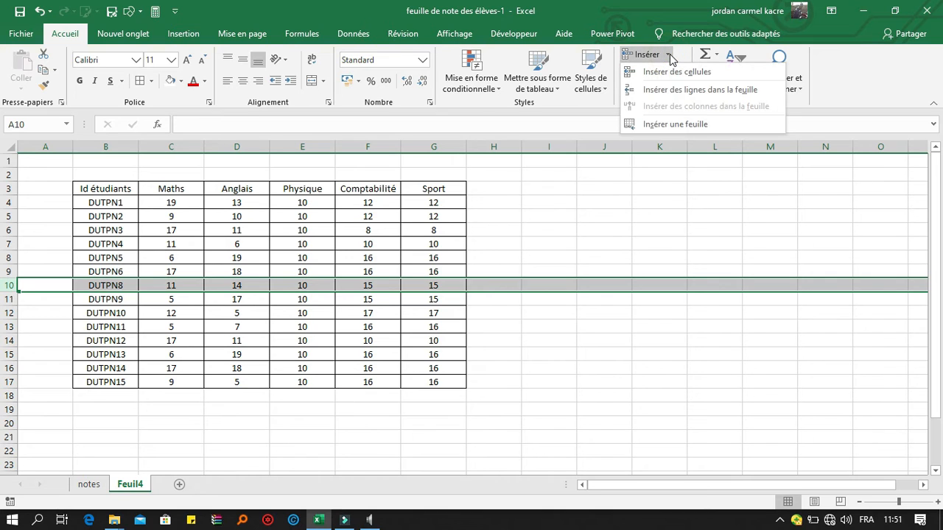
click(678, 92)
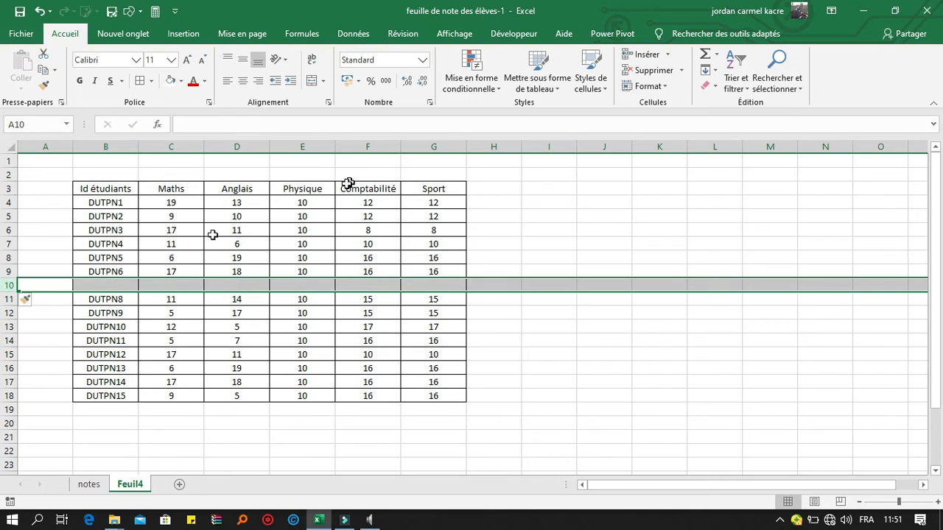
click(114, 285)
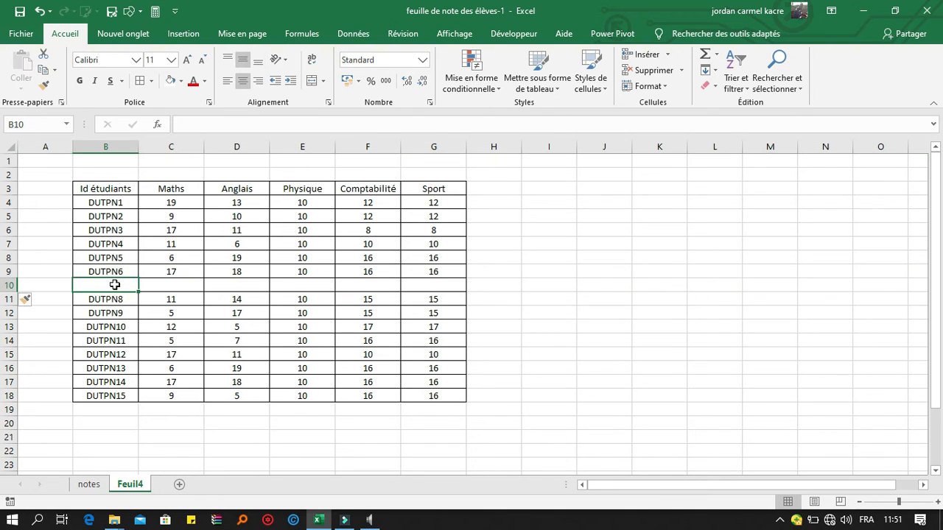
text(d)
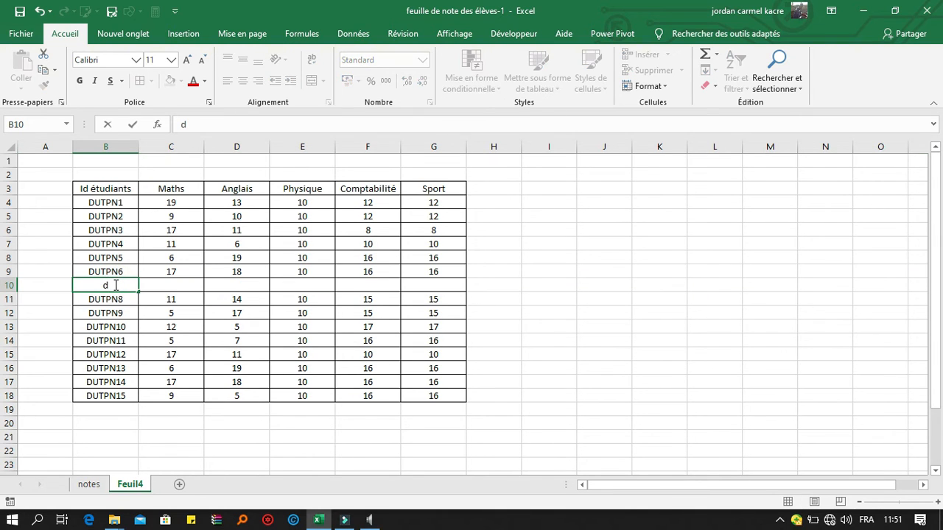
key(BackSpace)
text(DUTPN7)
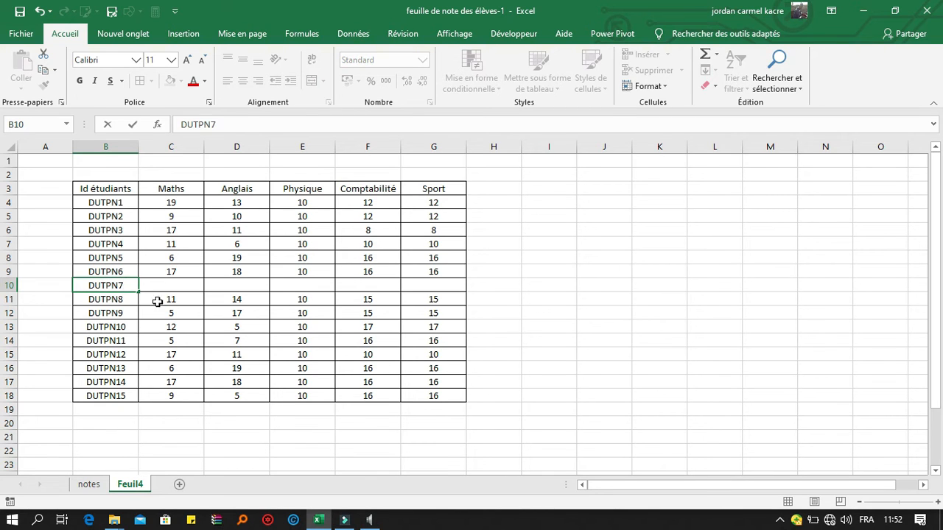
Enter 10 as the Maths grade of DUTPN7 and fill it across the row to the Sport column
click(172, 284)
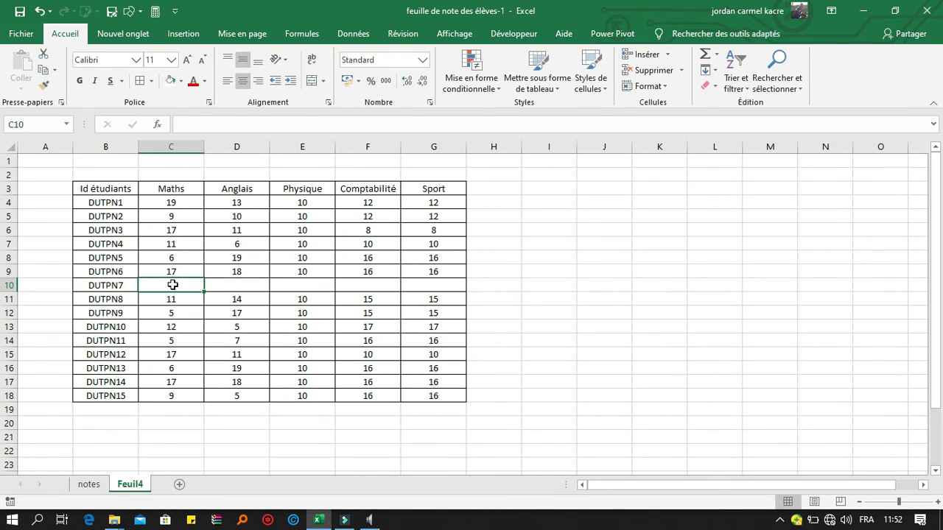
text(10)
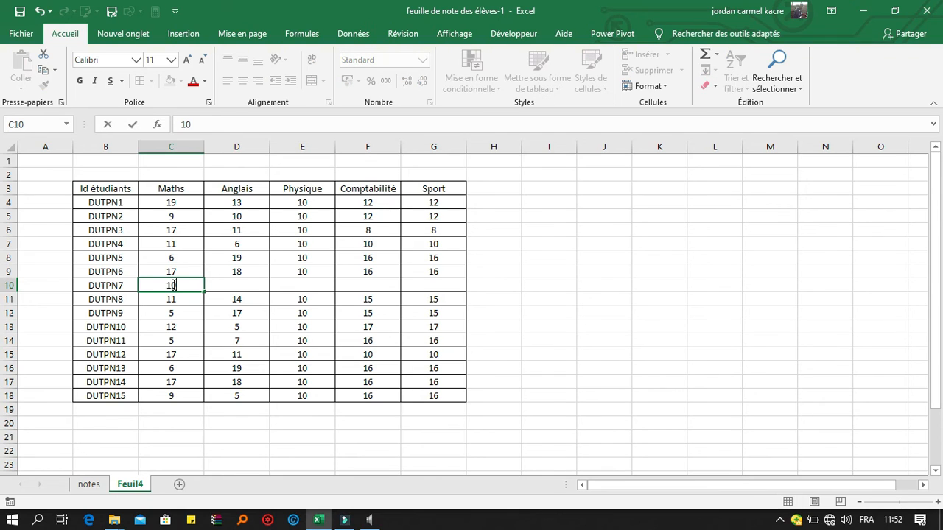
click(205, 292)
drag(205, 292, 464, 291)
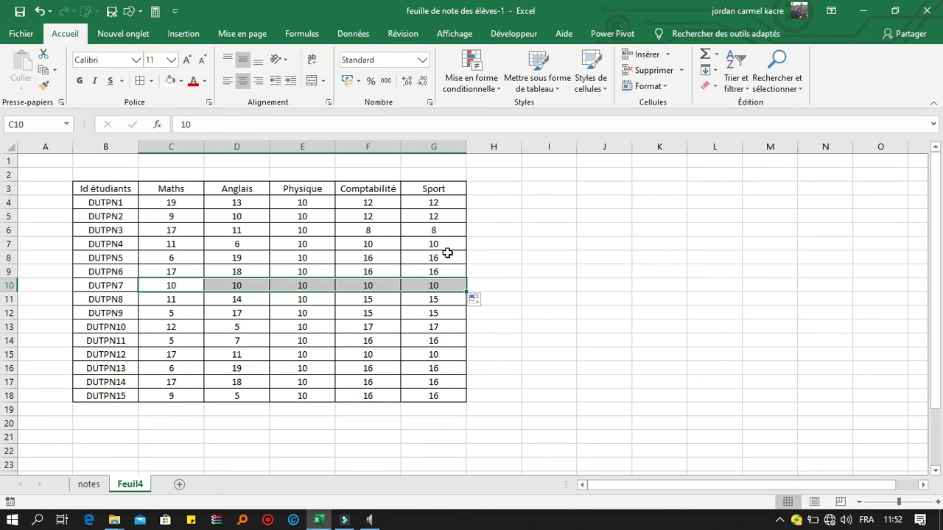
Delete the entire Sport column from the sheet
click(443, 148)
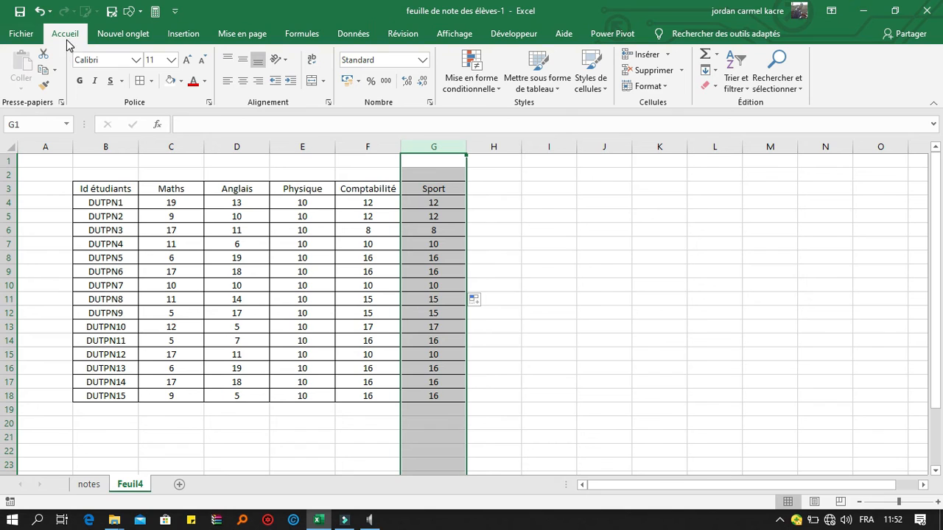
click(684, 71)
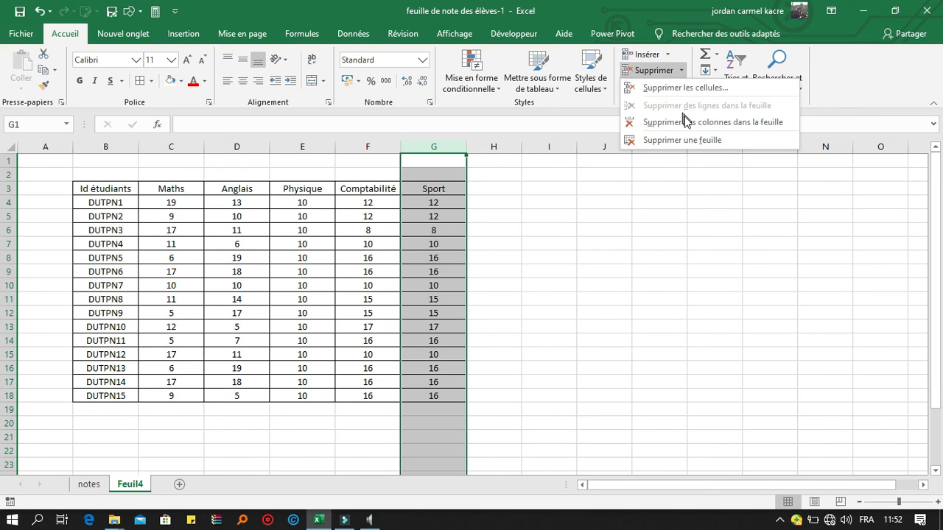
click(685, 123)
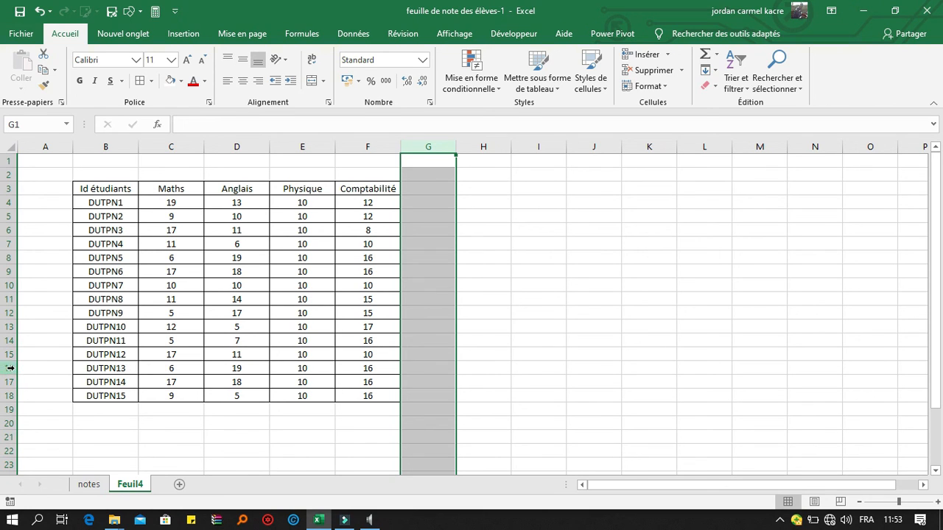
Delete the two sheet rows containing DUTPN13 and DUTPN14
drag(10, 368, 10, 386)
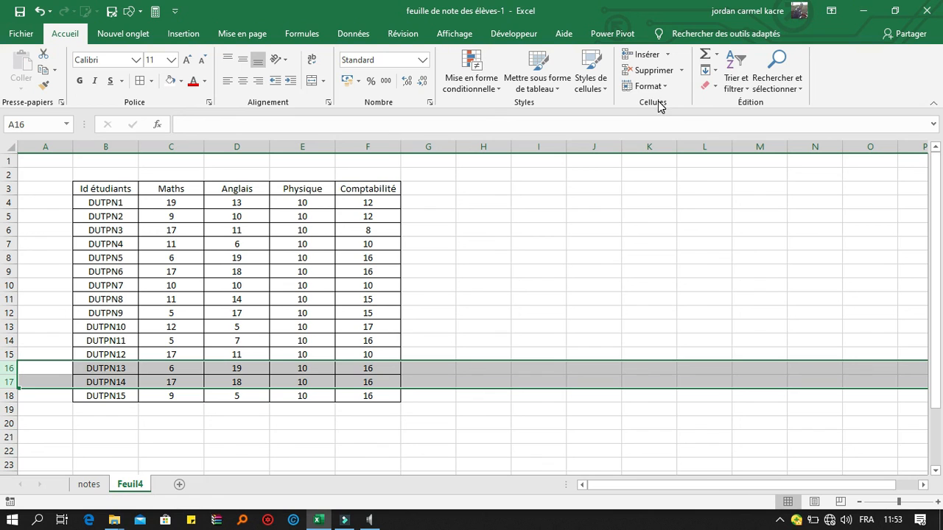
click(681, 71)
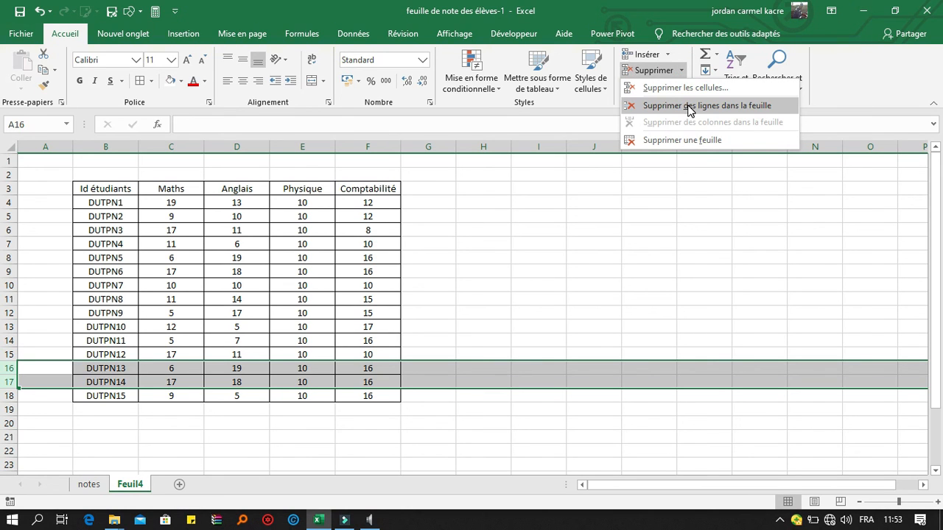
click(690, 106)
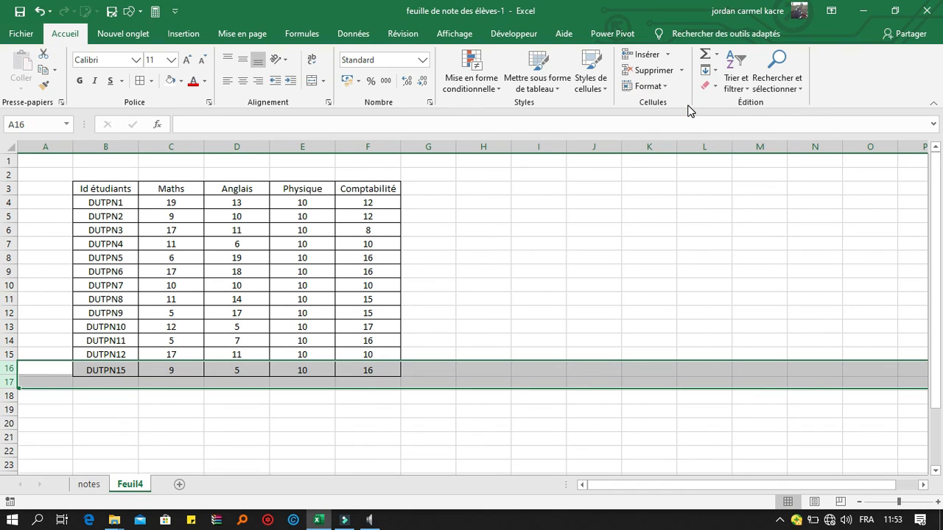
Fill the header cells B3:F3 with a light blue theme colour, and return to the notes sheet
drag(94, 188, 366, 187)
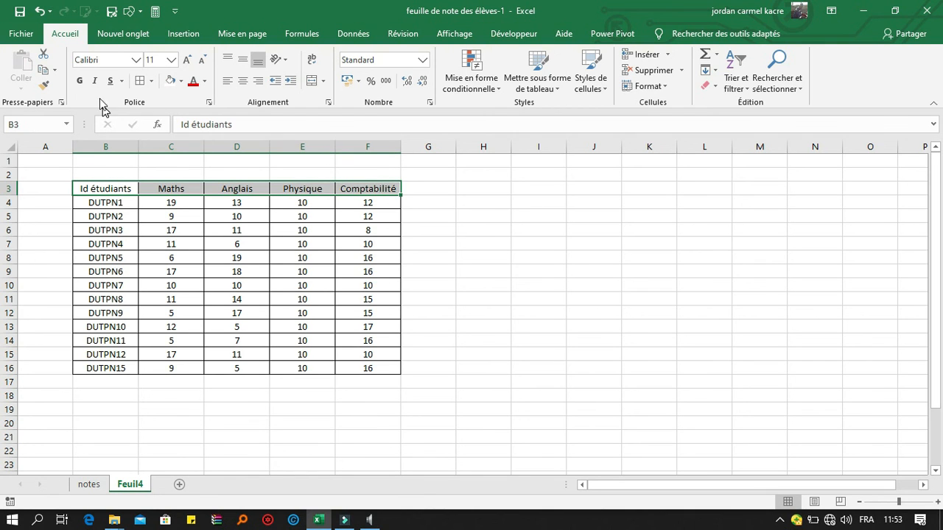
click(182, 82)
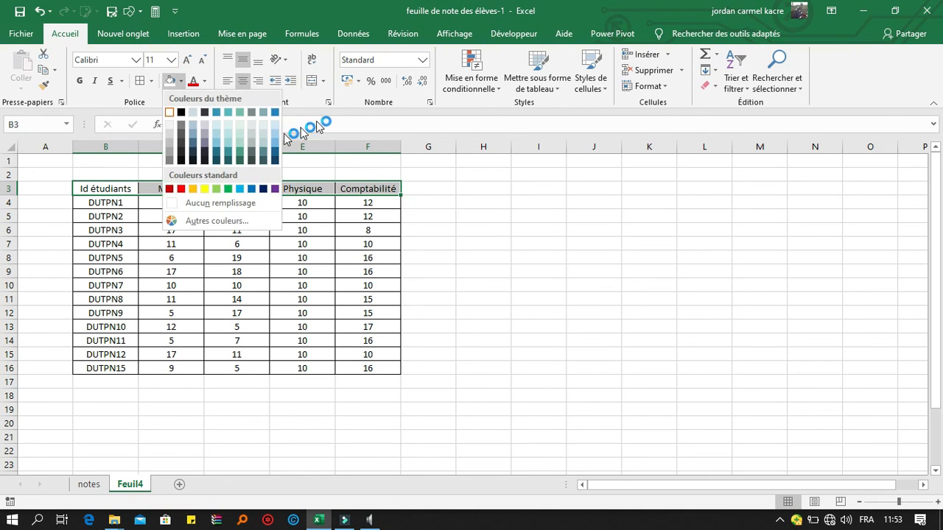
click(274, 140)
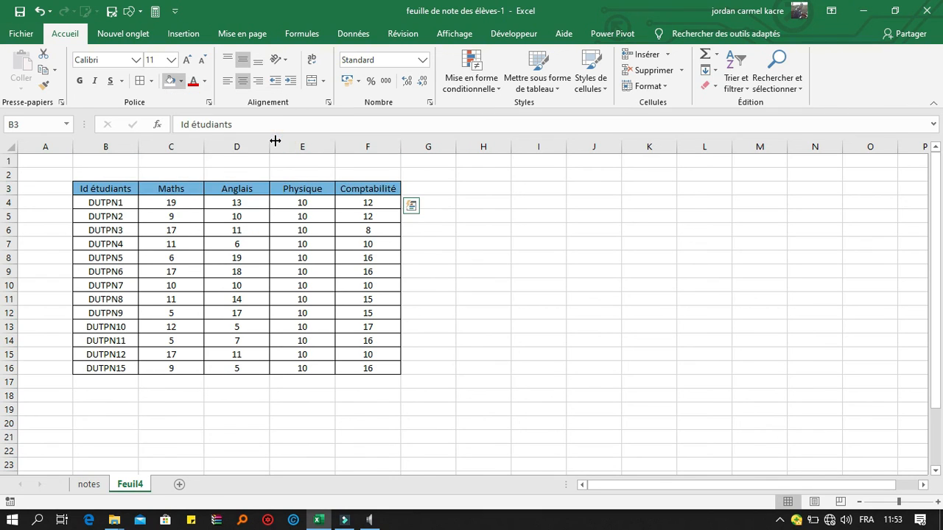
click(82, 484)
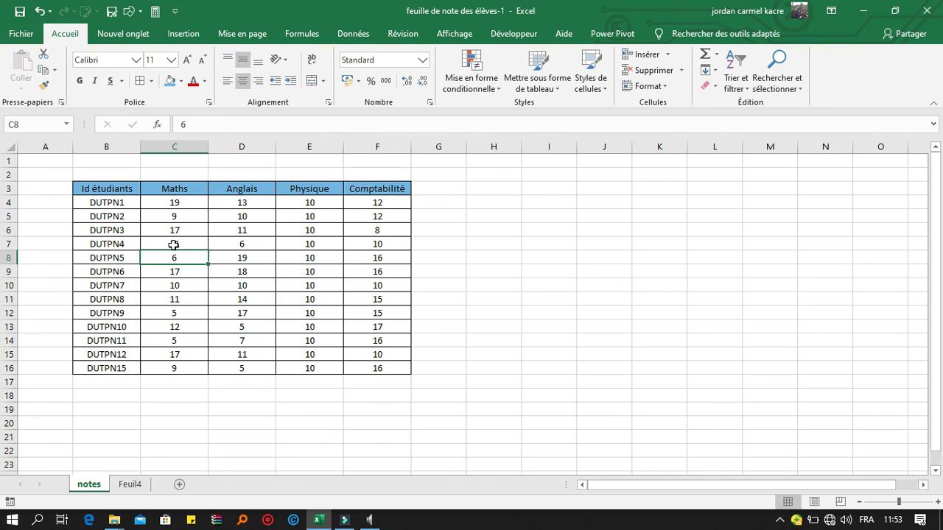